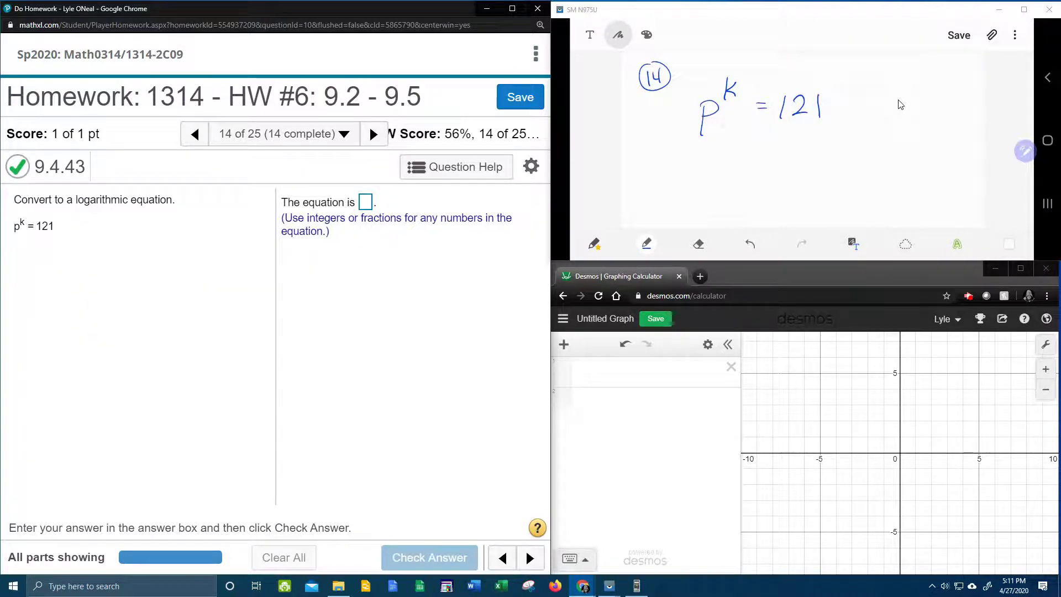
scroll(899, 104, down, 1)
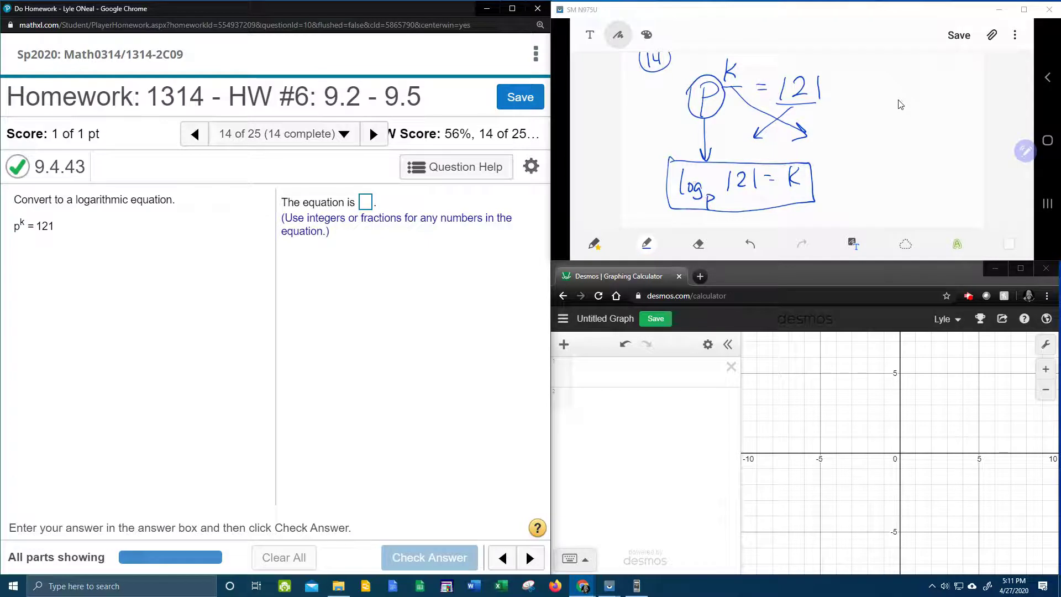
Activate the MyMathLab answer box after working out log_p 121 = k on the whiteboard
click(365, 202)
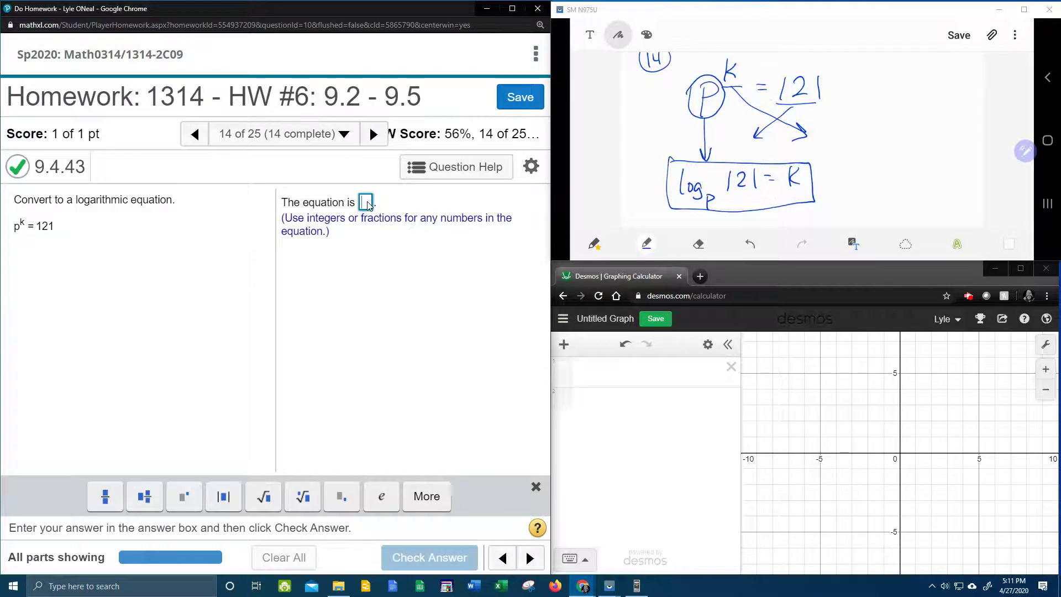
text(log)
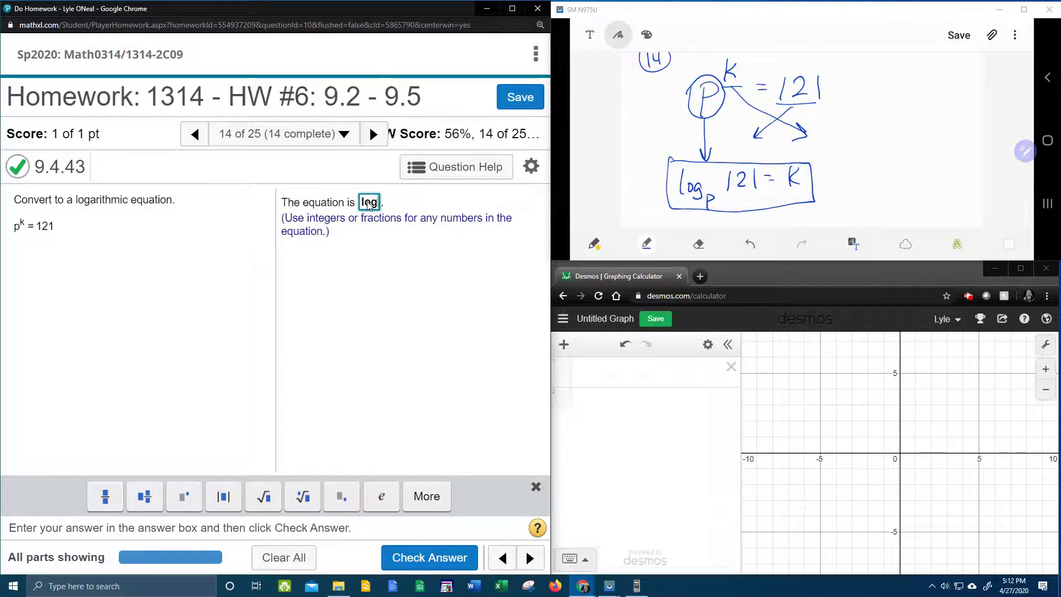
Enter log with subscript base p, then move past the subscript to continue with 121
click(340, 499)
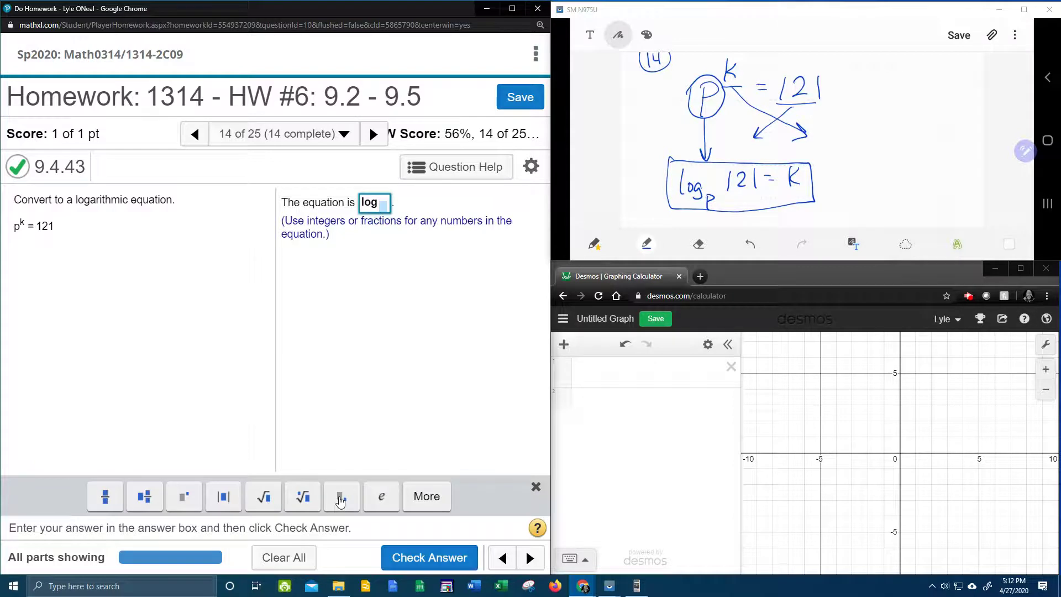
text( p)
key(Right)
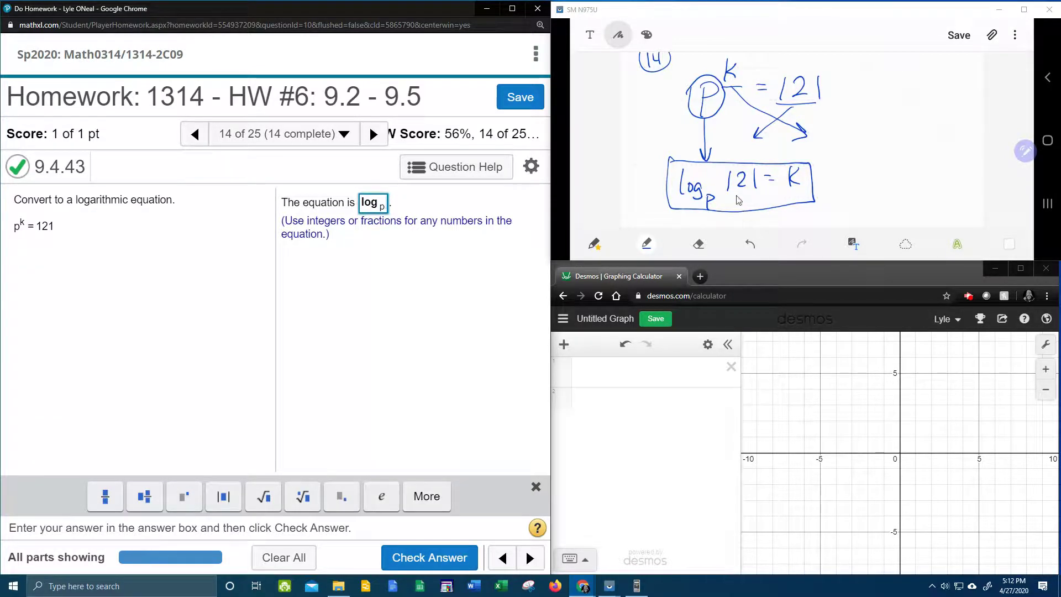
text(121 )
text(= k)
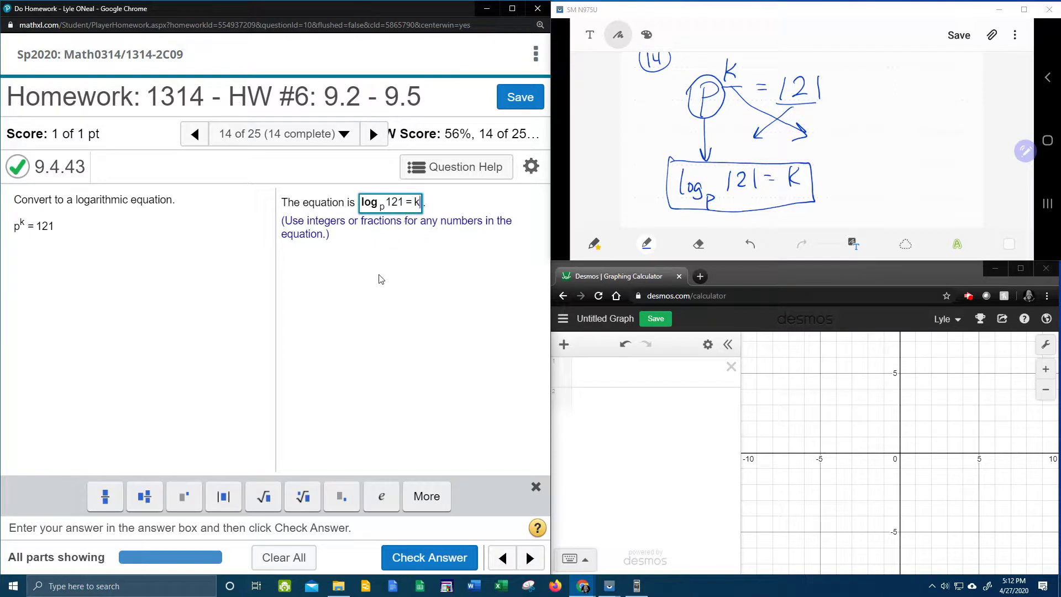
Submit the answer log_p 121 = k with Check Answer
click(426, 560)
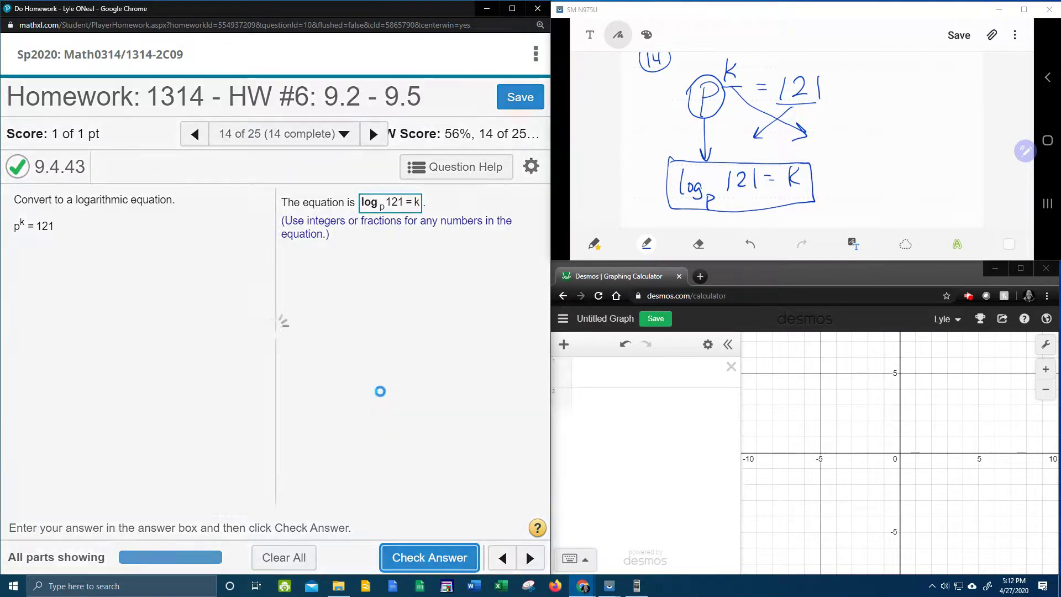